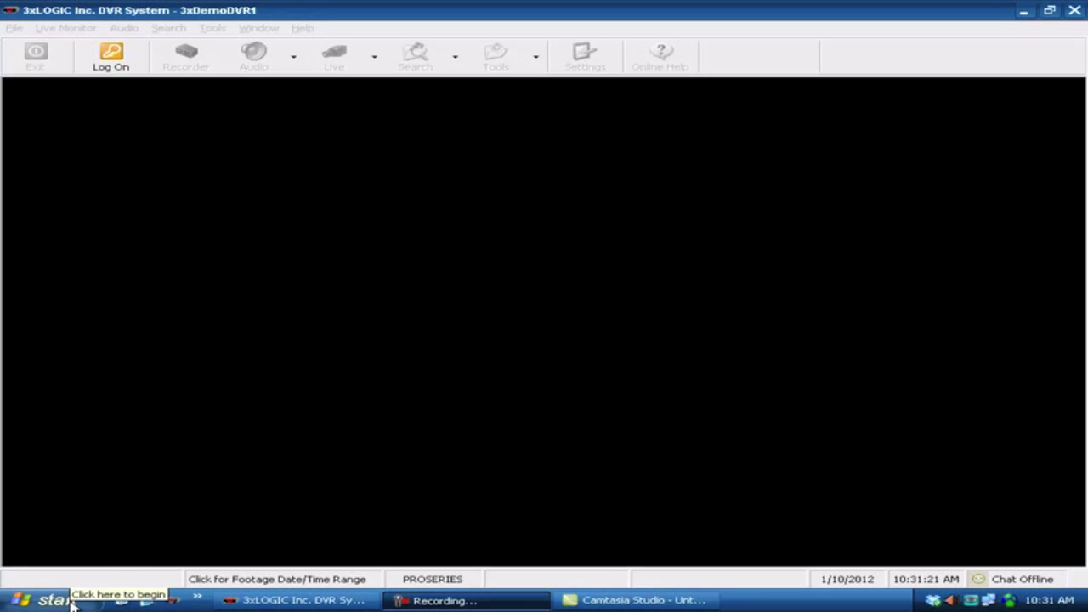
Launch VSXIPSetup (Ver 1.17) from Start > Programs > IPUtilities and detect the online cameras
left_click(72, 602)
mouse_move(77, 513)
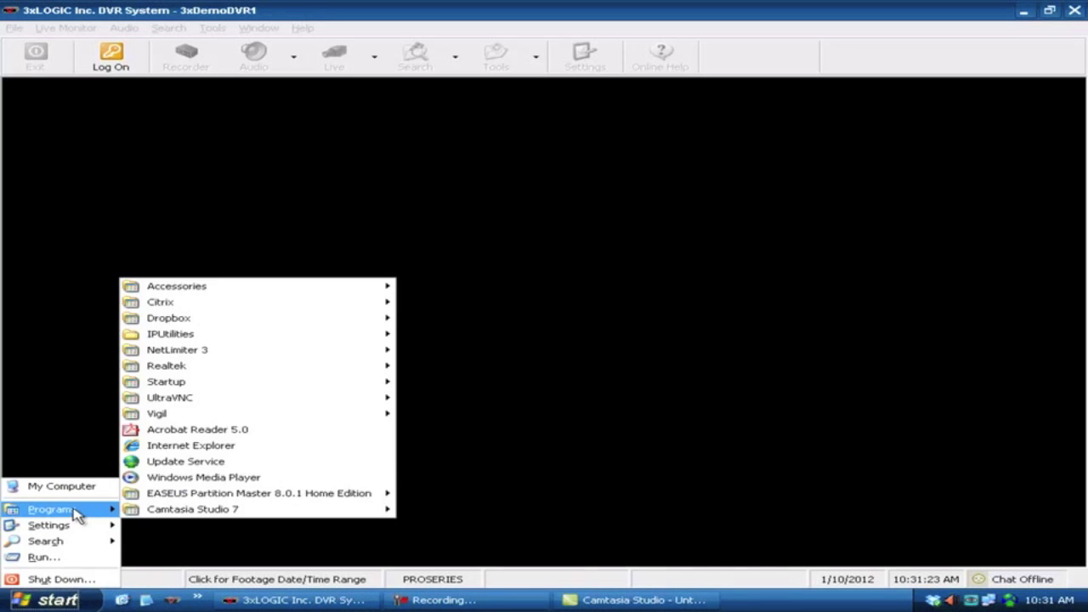
mouse_move(210, 338)
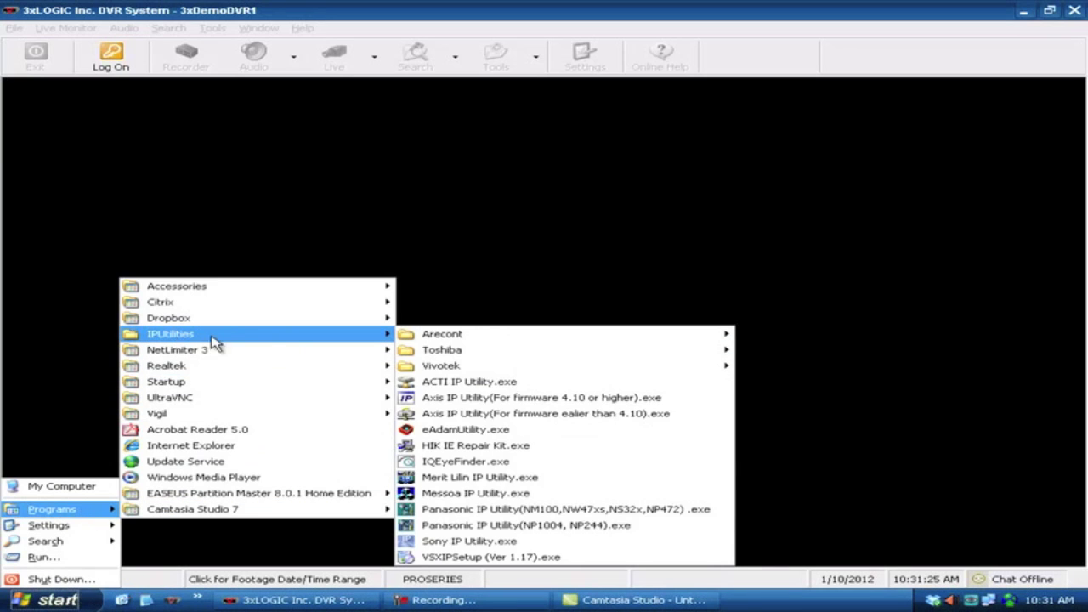
mouse_move(476, 355)
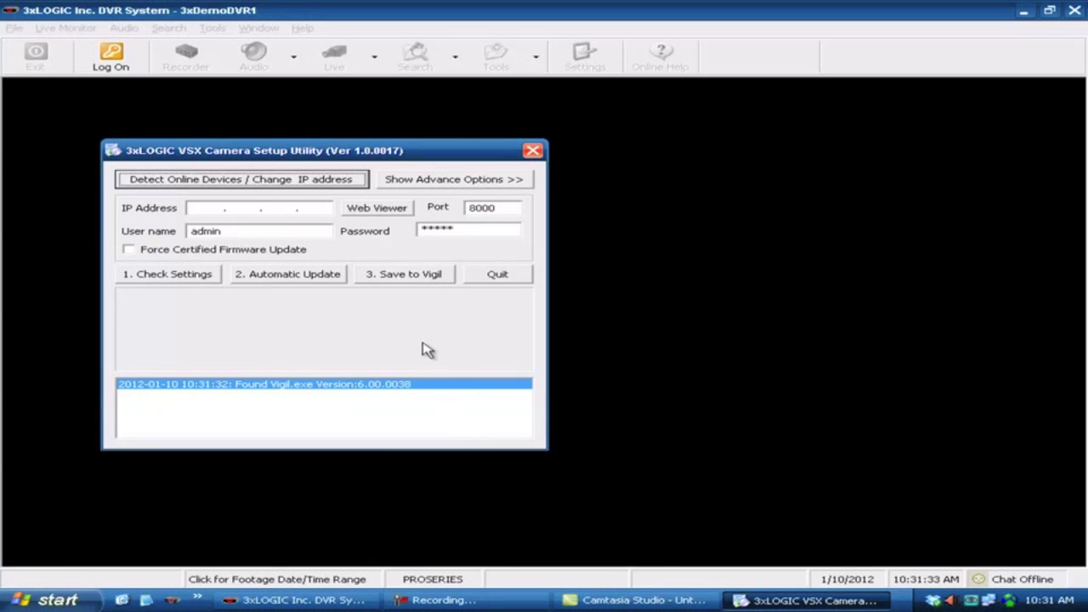
left_click(275, 183)
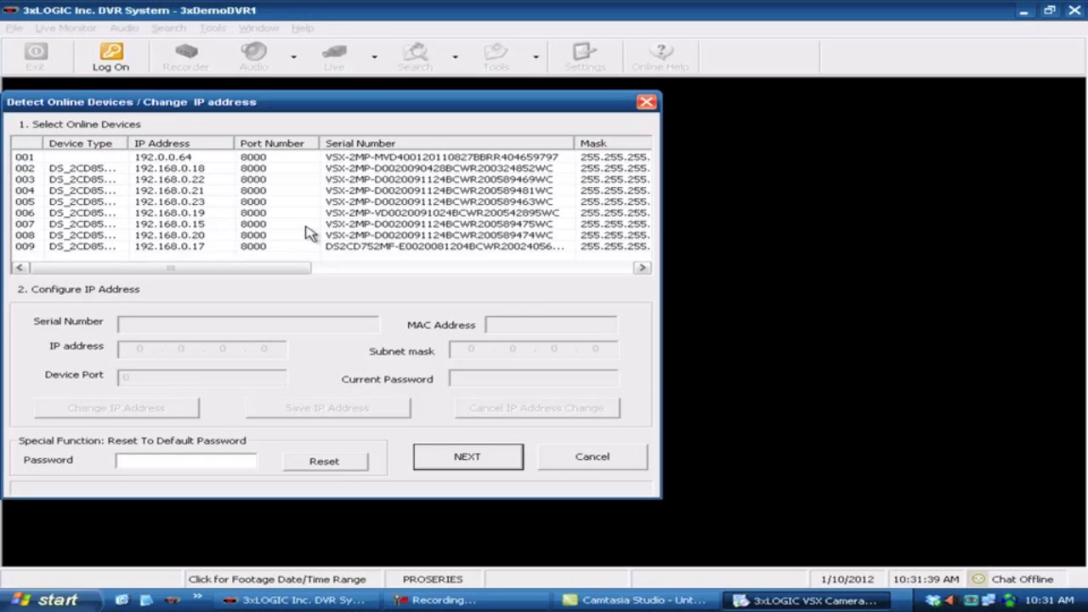
Change camera 001's IP from 192.0.0.64 to 192.168.0.64 and save it
left_click(188, 160)
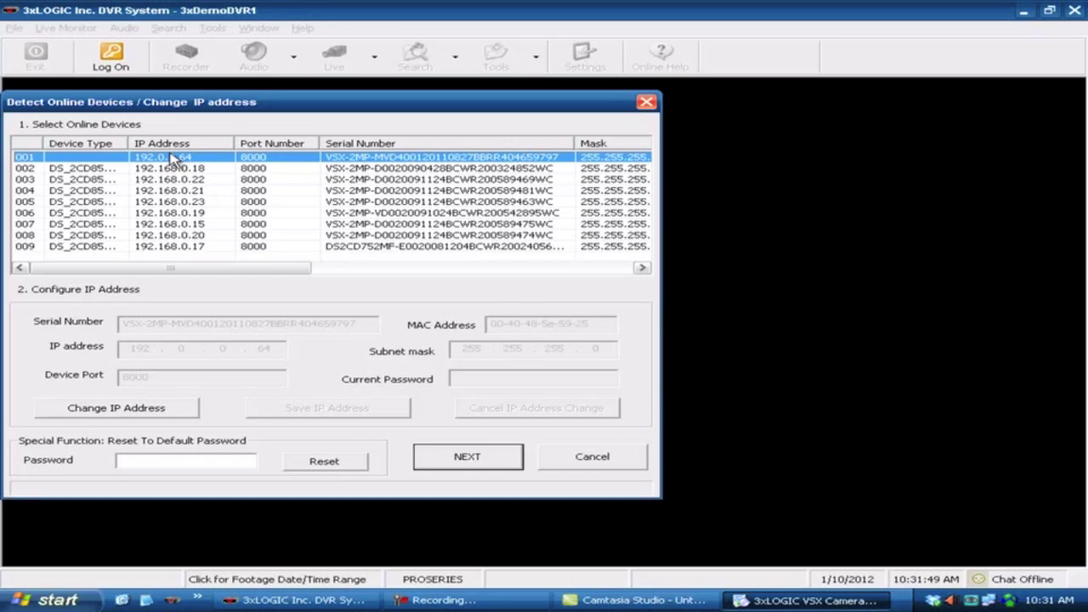
left_click(108, 410)
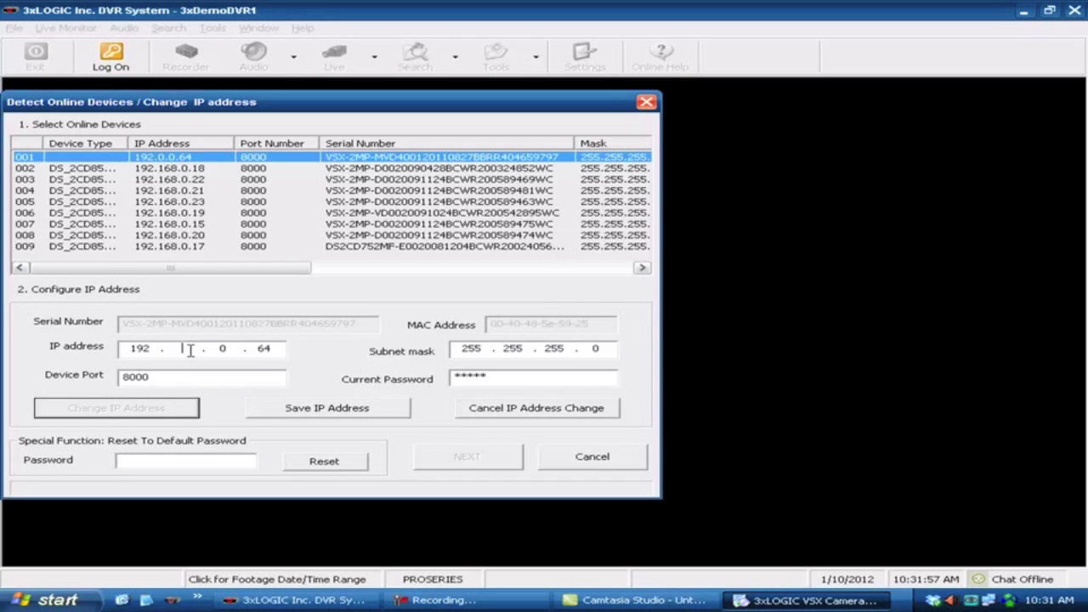
left_click(190, 349)
type("168")
left_click(315, 409)
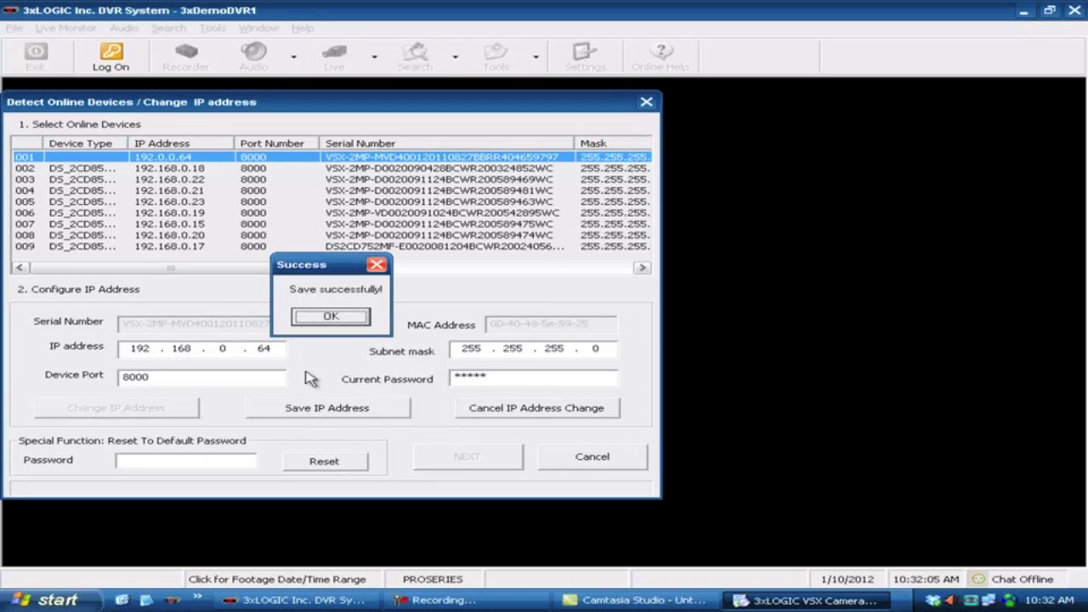
left_click(328, 319)
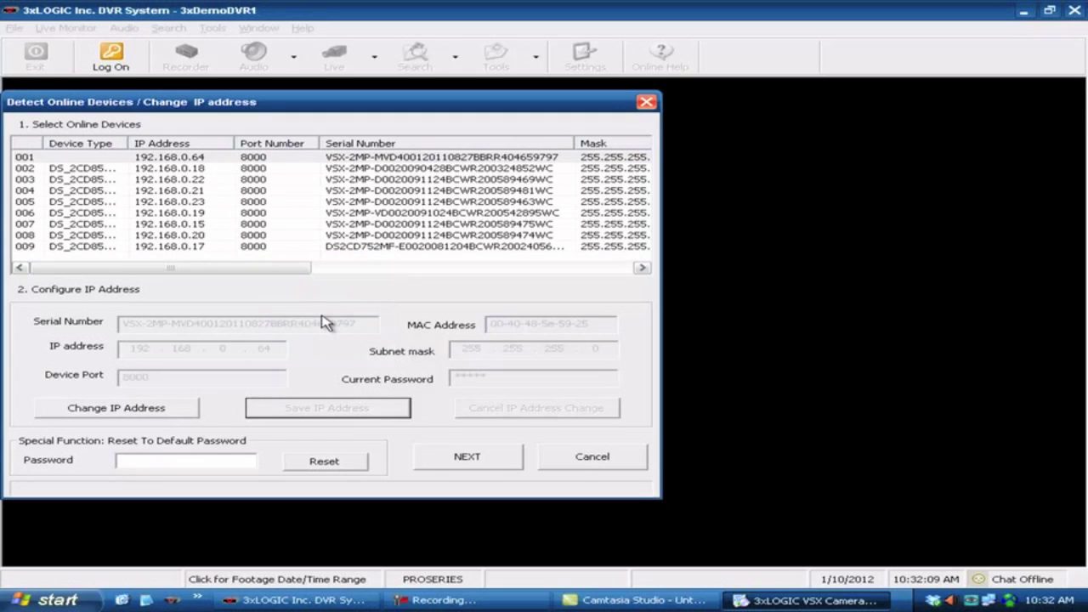
Log in with advanced options shown, enable Force Certified Firmware Update, and run Automatic Update
left_click(467, 456)
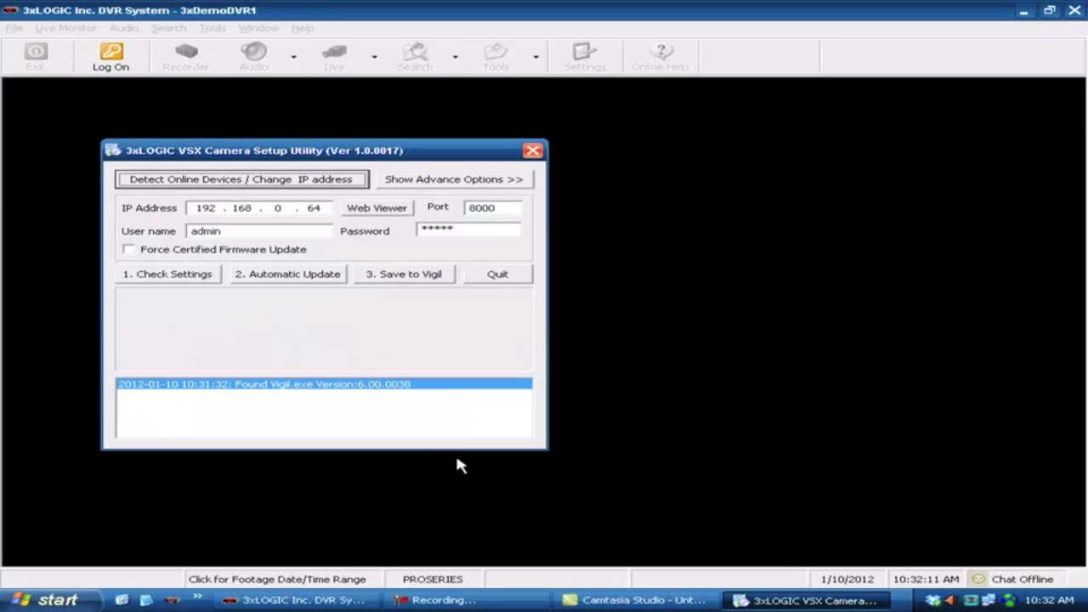
left_click(402, 182)
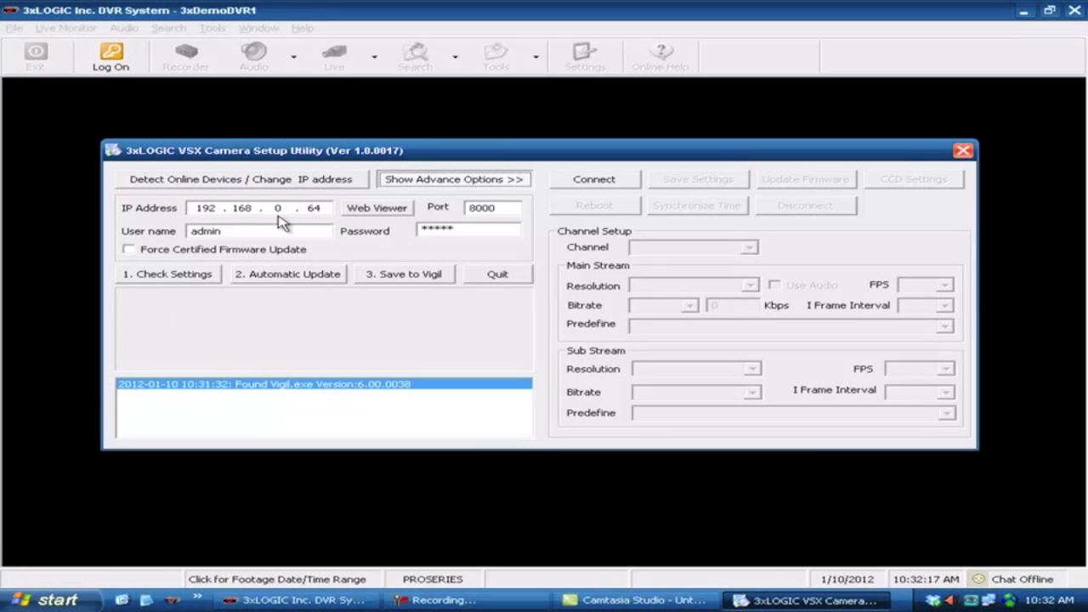
left_click(594, 181)
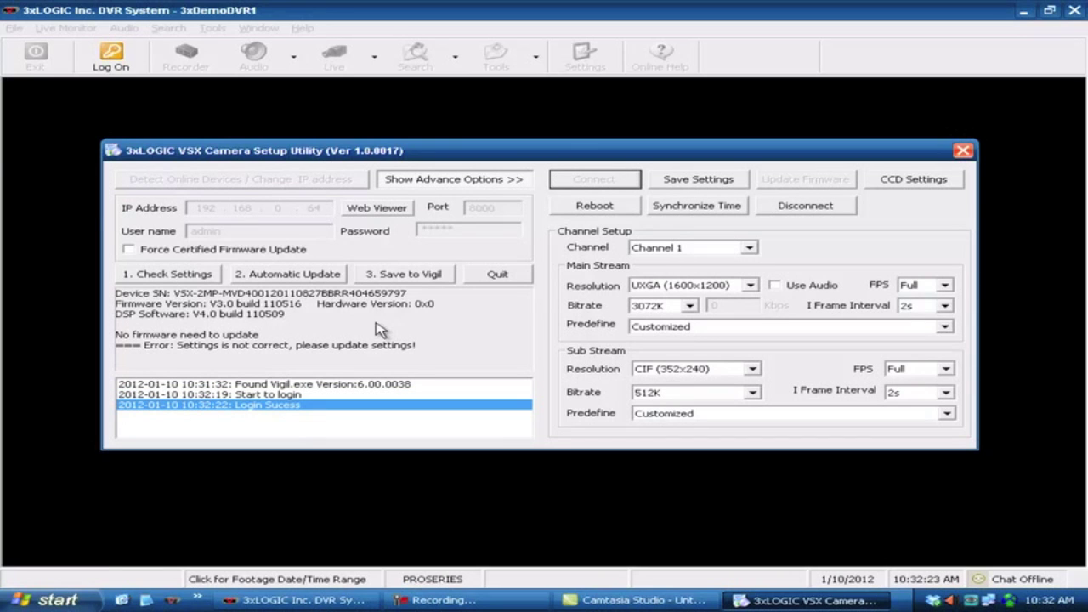
left_click(129, 249)
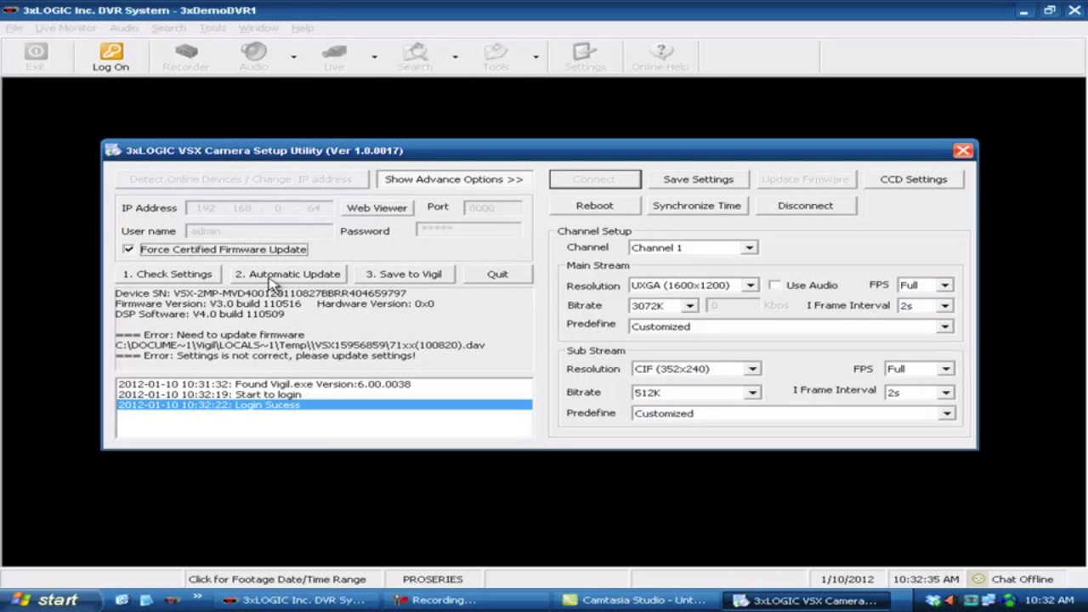
left_click(272, 274)
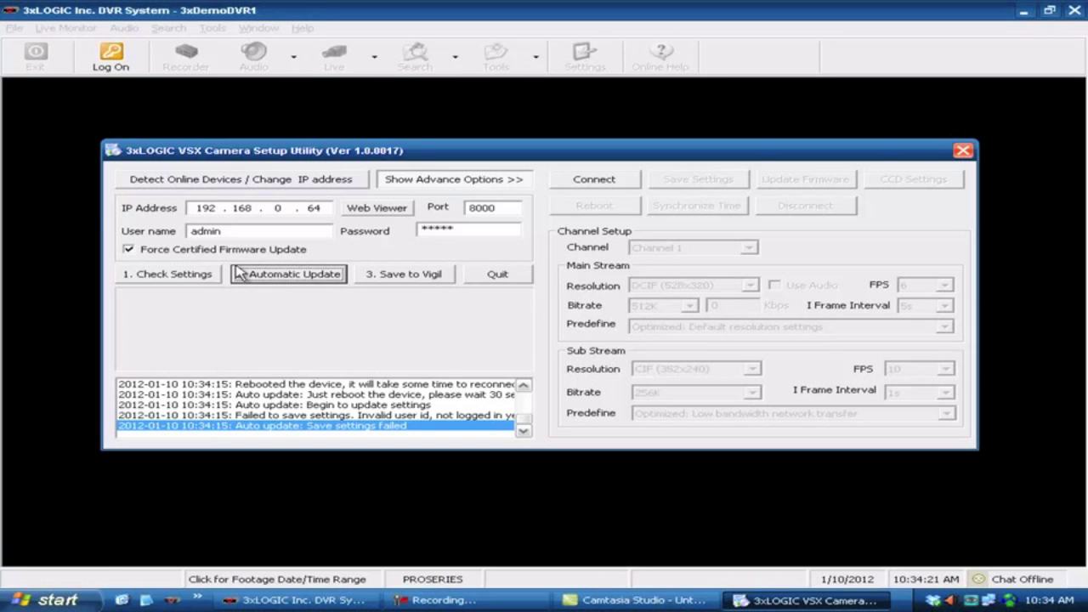
Reconnect to the rebooted camera, retrying until login succeeds
left_click(562, 186)
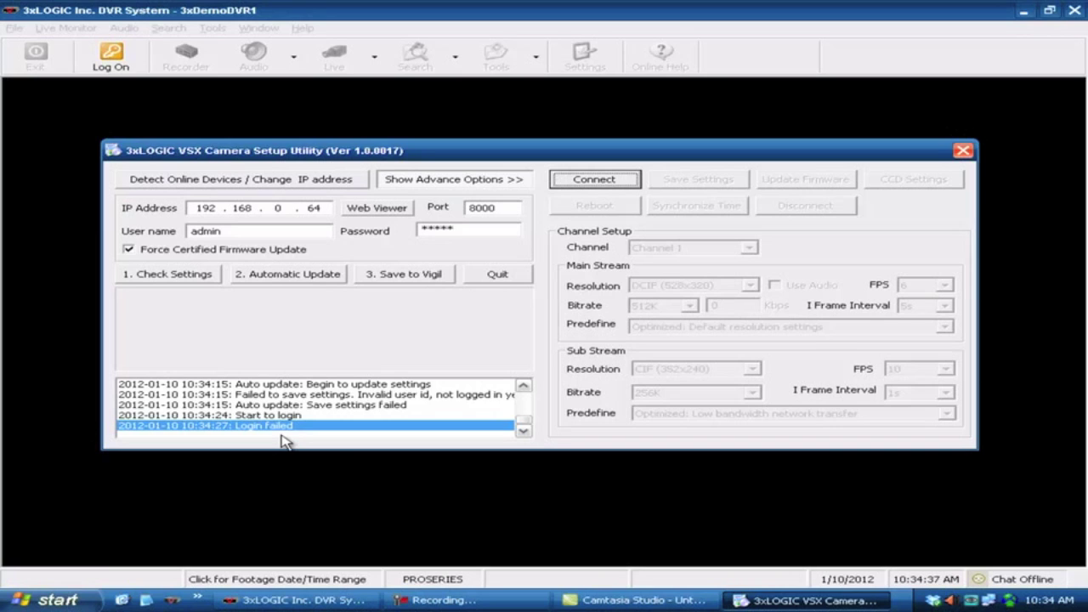
left_click(592, 180)
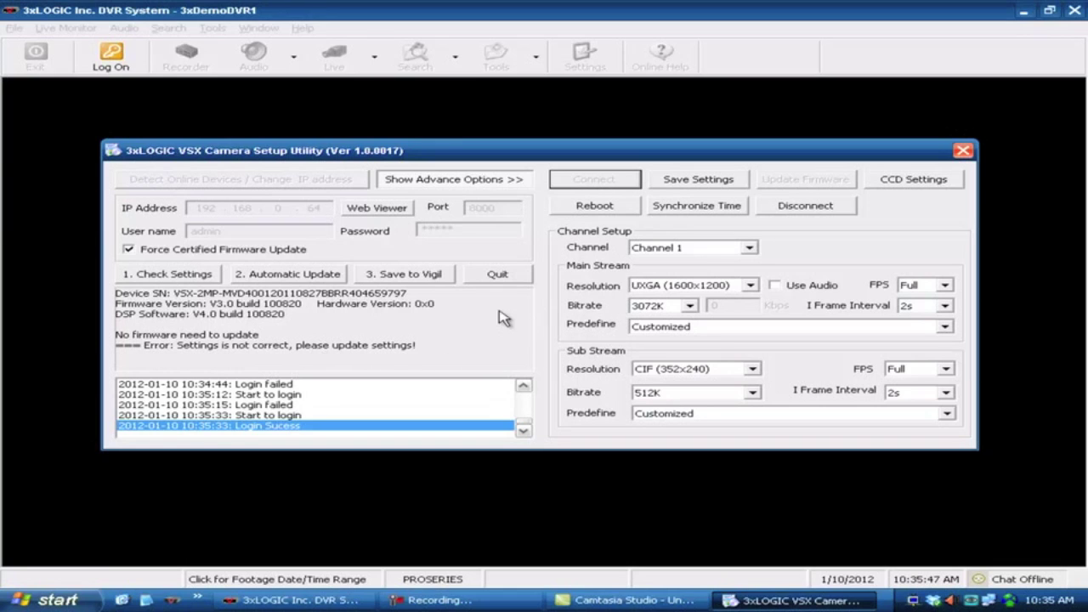
left_click(751, 286)
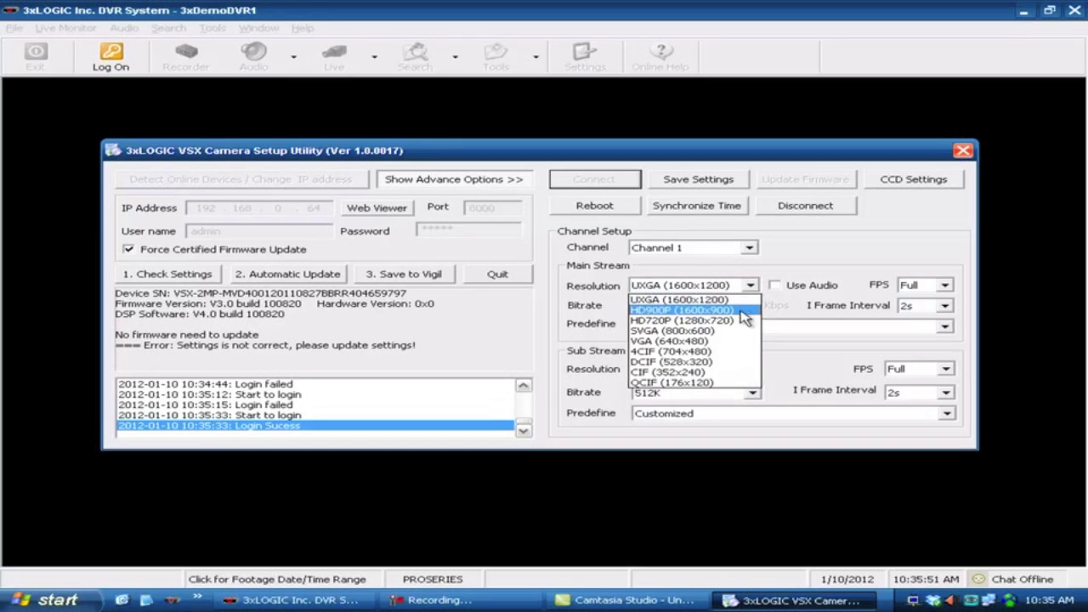
Keep UXGA (1600x1200) main resolution with audio off, frame rate 22, and 1s I Frame Interval
left_click(779, 287)
left_click(775, 286)
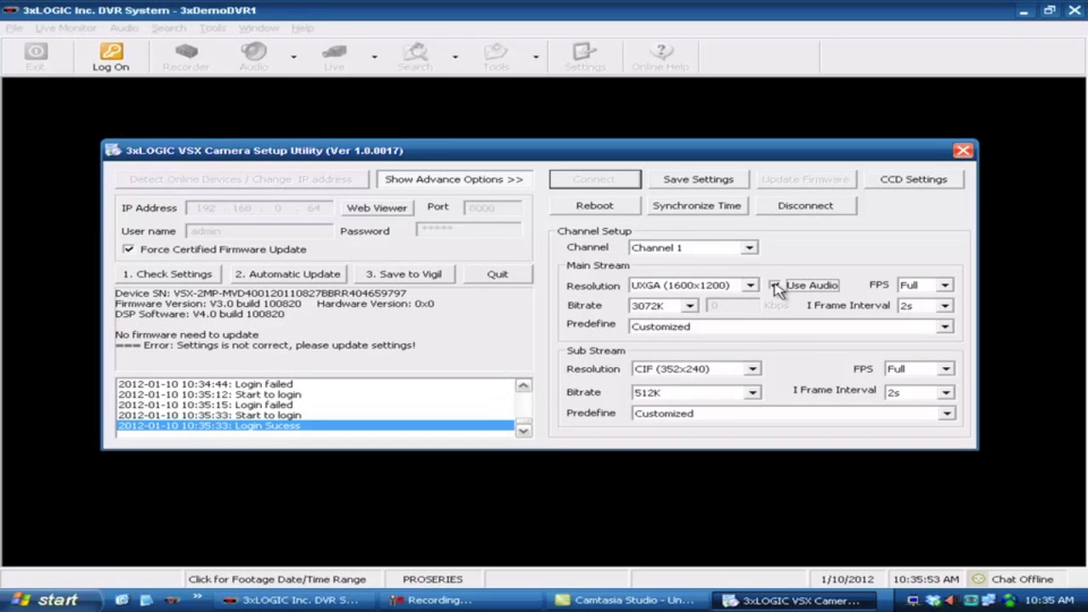
left_click(775, 287)
left_click(944, 287)
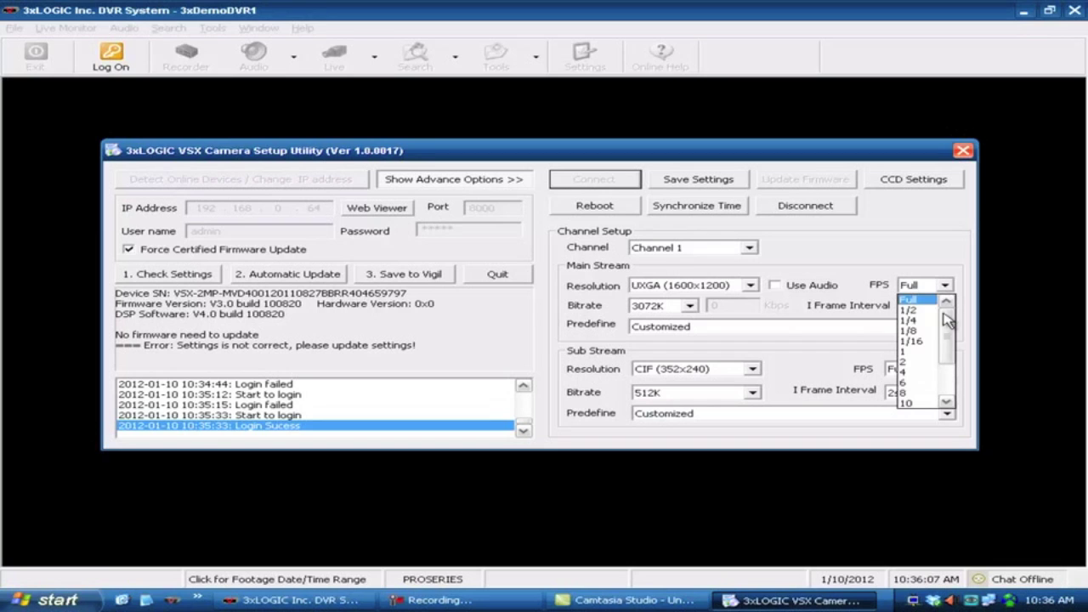
mouse_move(947, 316)
left_mouse_down()
mouse_move(950, 362)
mouse_move(946, 316)
left_mouse_up()
left_click(910, 341)
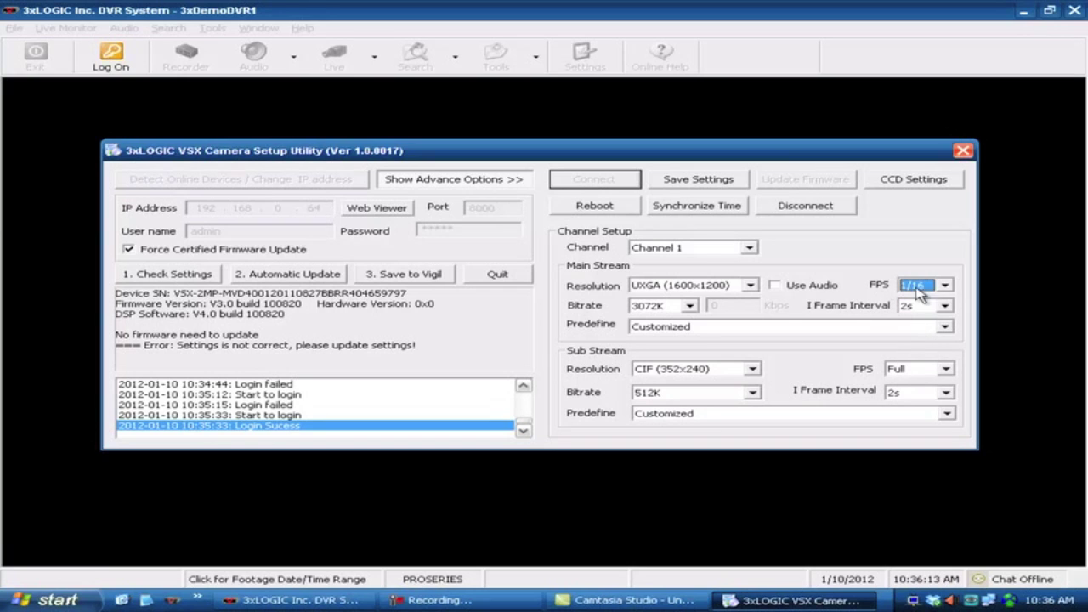
left_click(946, 291)
scroll(918, 357, "down", 2)
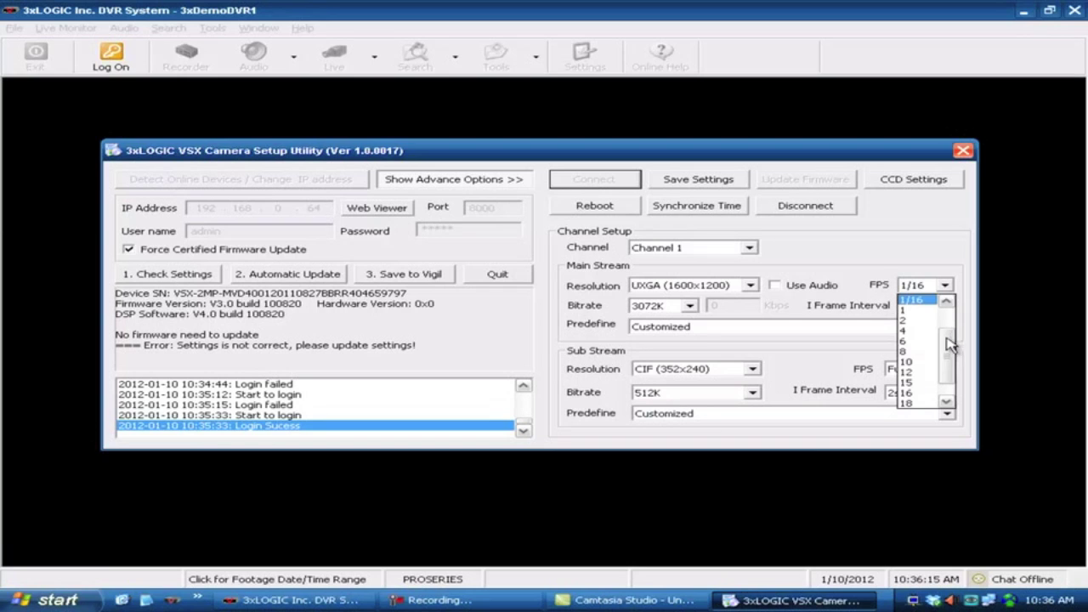
left_click(911, 405)
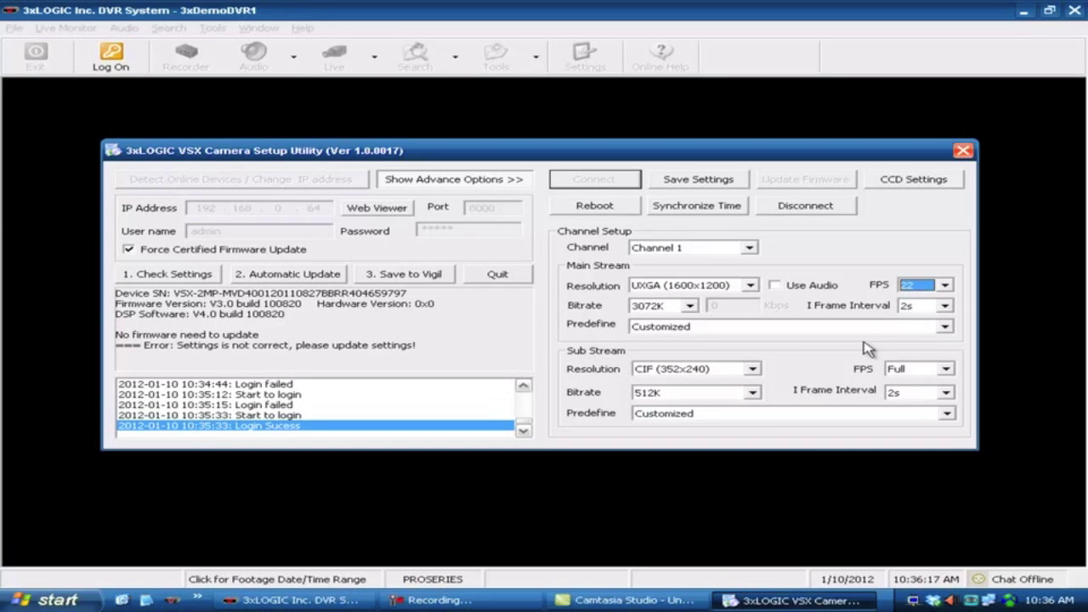
left_click(945, 305)
left_click(934, 325)
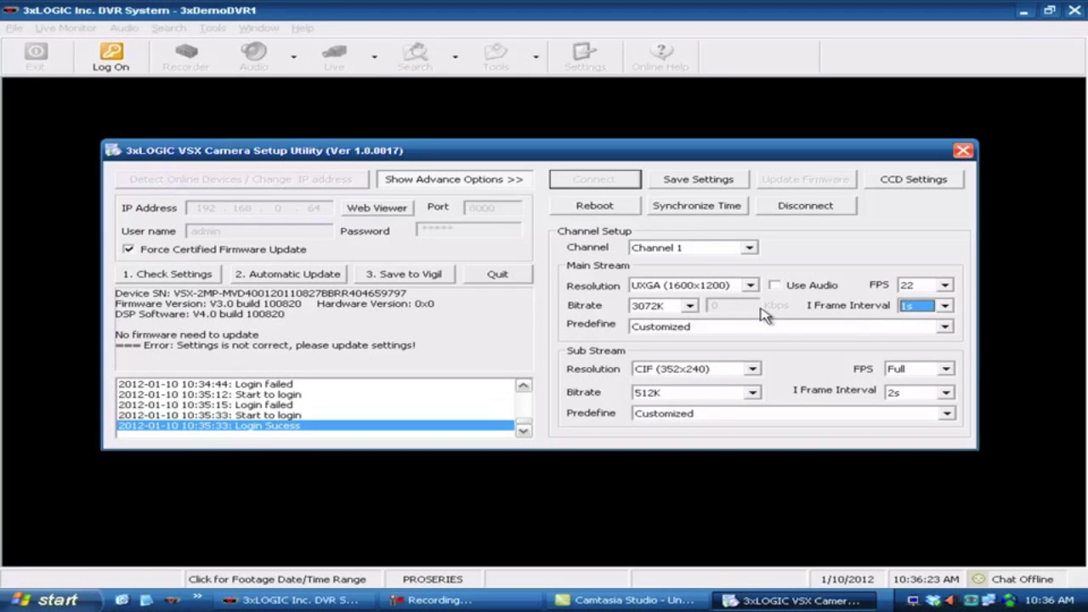
Set main stream bitrate back to 3072K and apply the Optimized: Full resolution settings preset
left_click(690, 308)
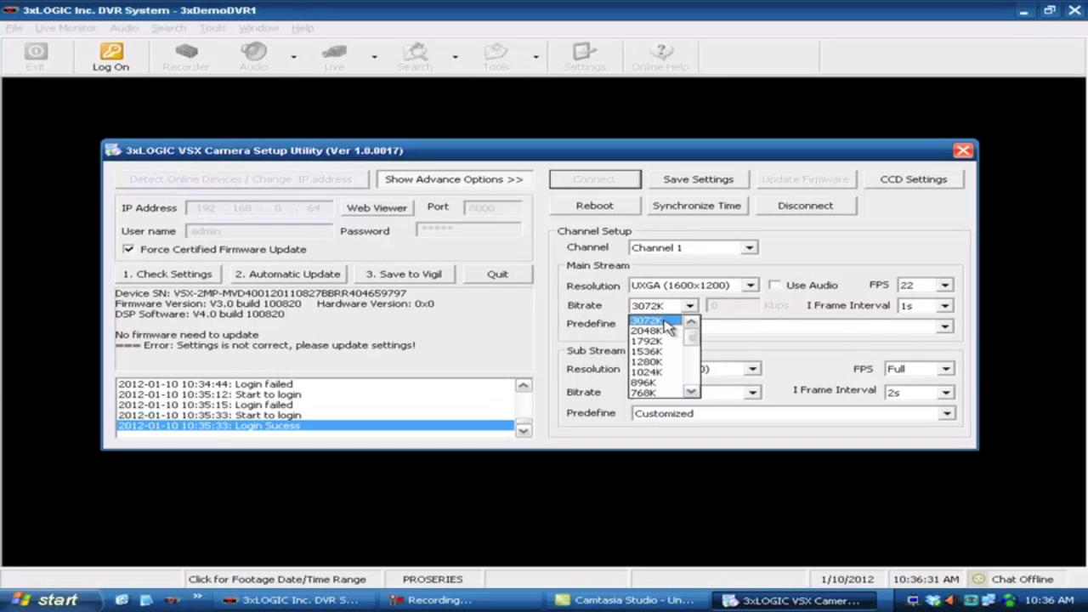
left_click(659, 331)
left_click(690, 307)
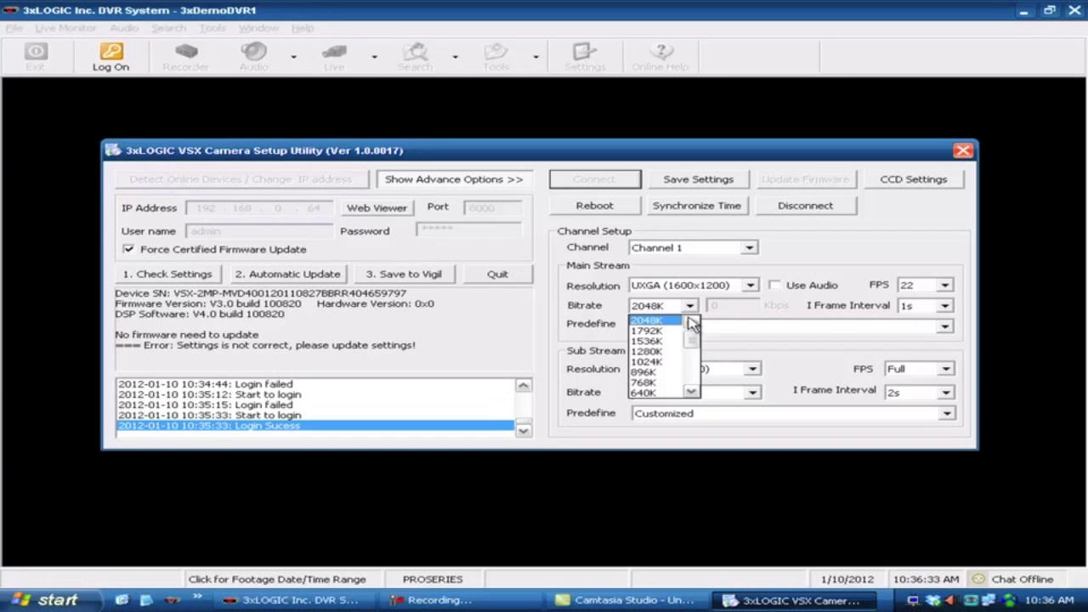
left_click(691, 322)
left_click(671, 320)
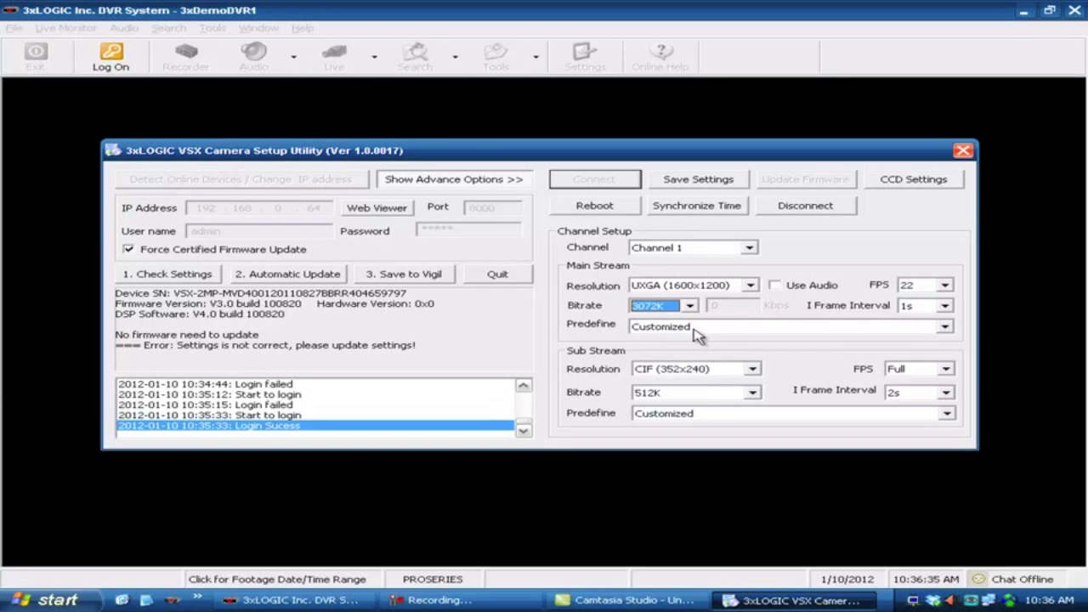
left_click(705, 328)
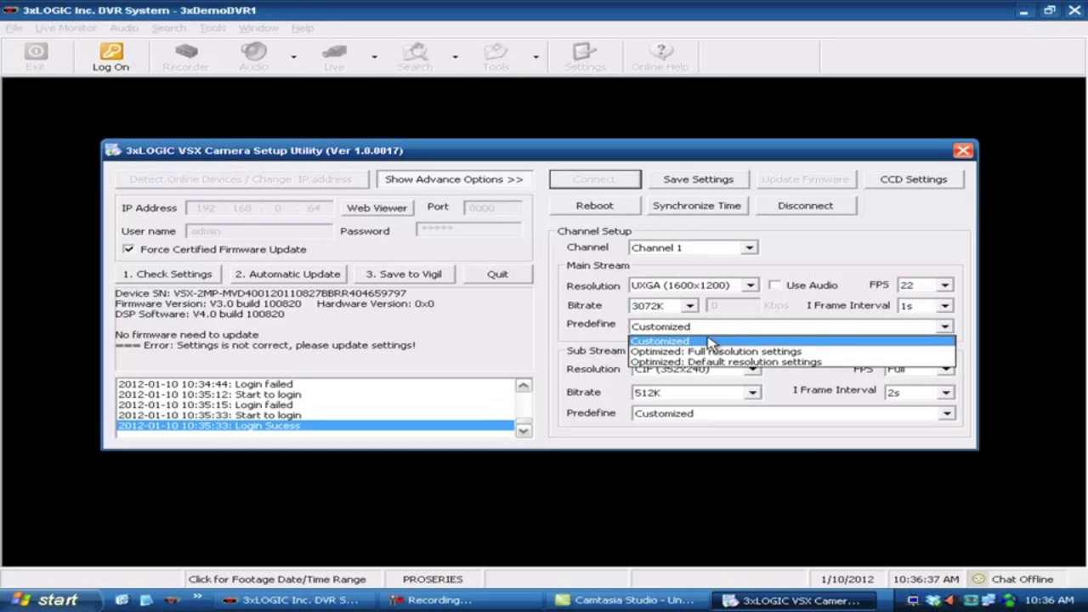
left_click(714, 351)
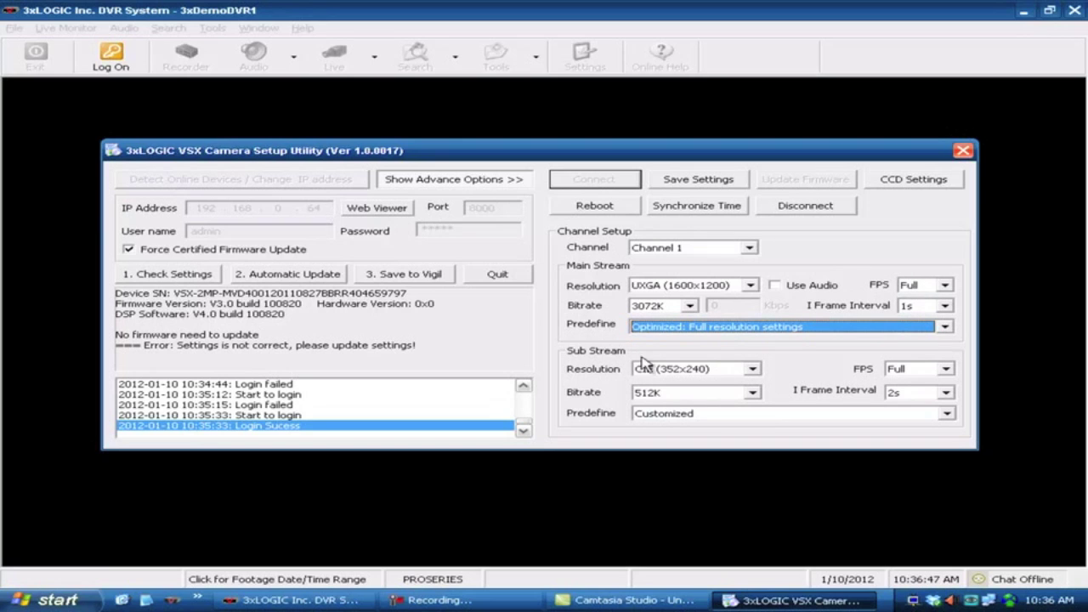
left_click(754, 371)
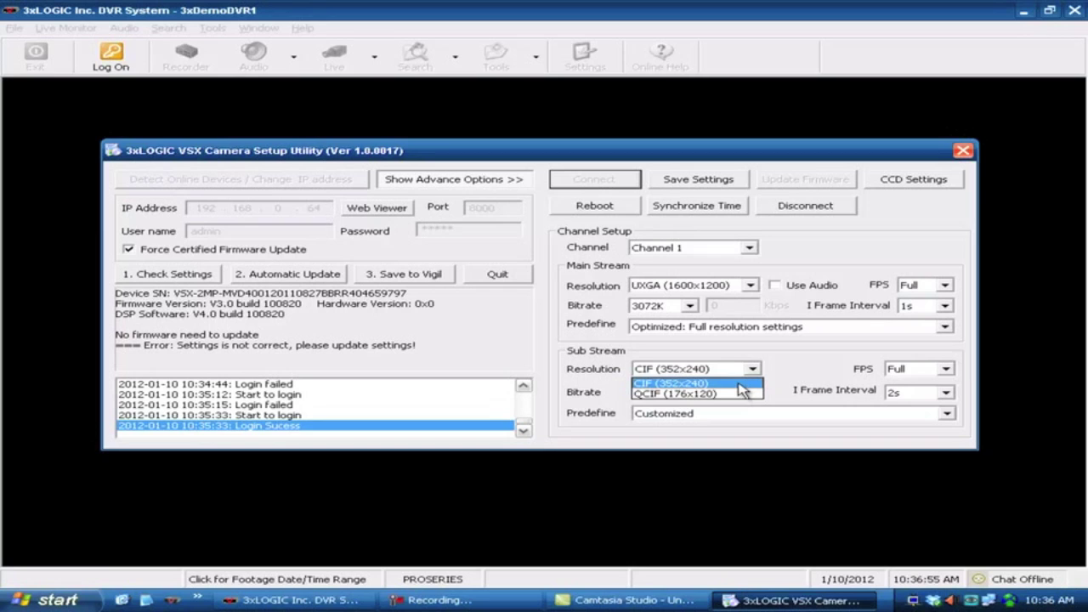
left_click(738, 385)
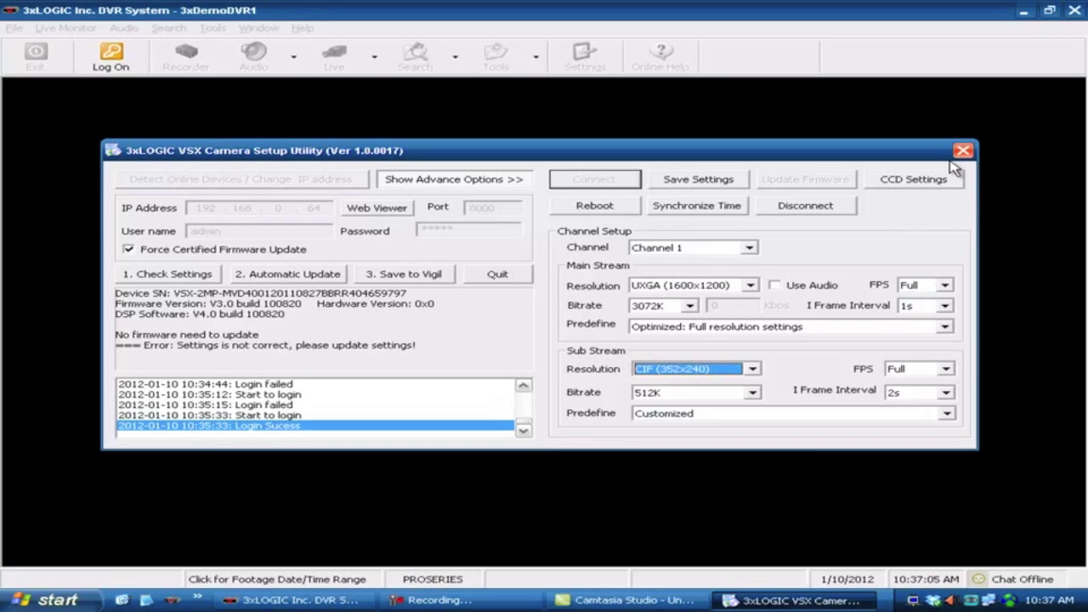
Open CCD Settings, keep White Balance on auto1(small scope), and drag Cr Gain to midway
left_click(904, 185)
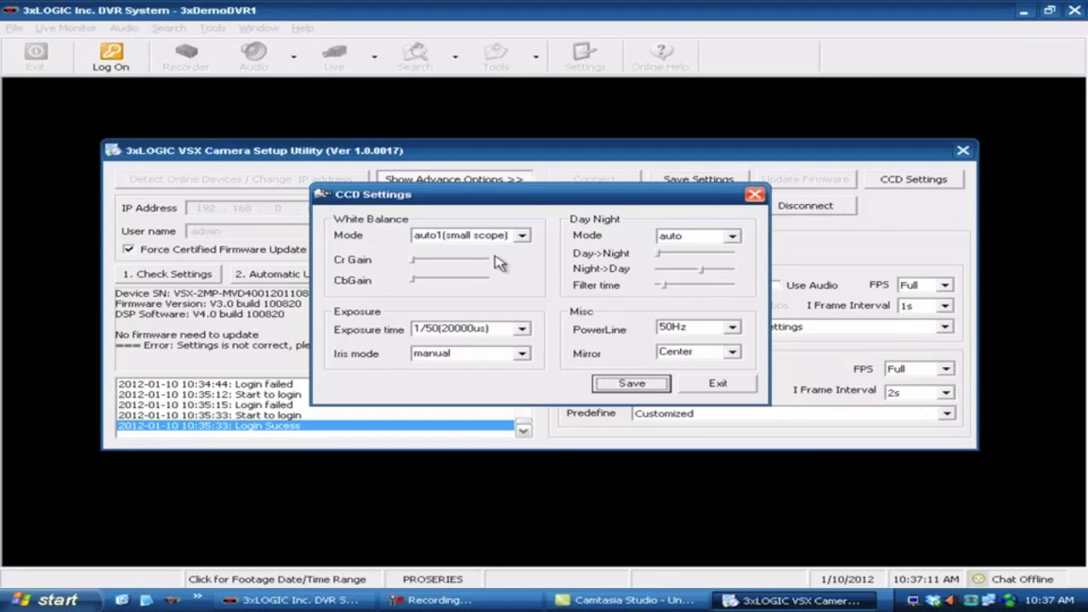
left_click(522, 237)
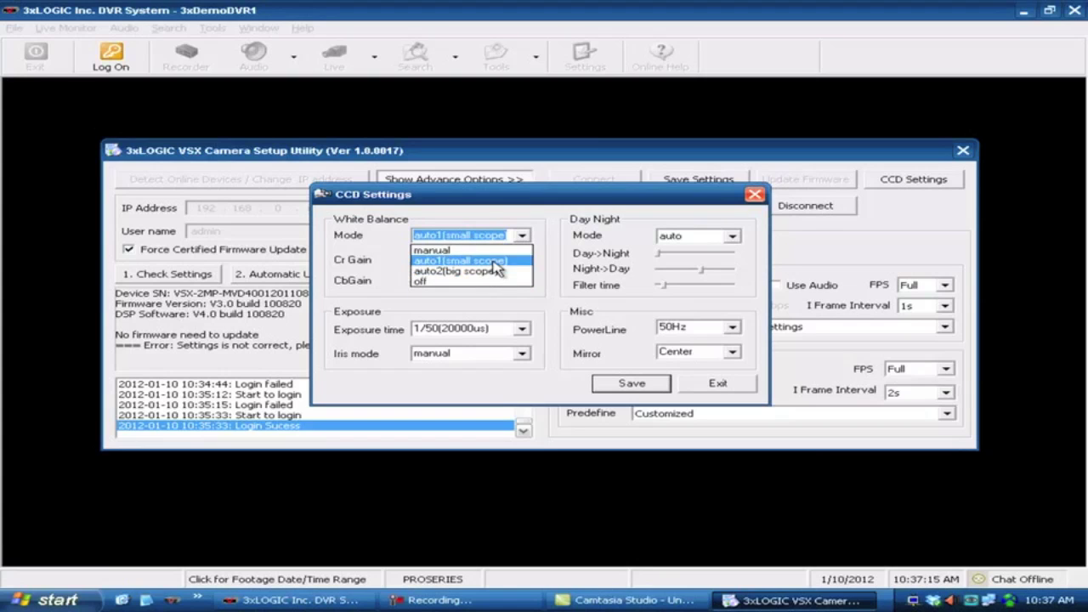
left_click(487, 251)
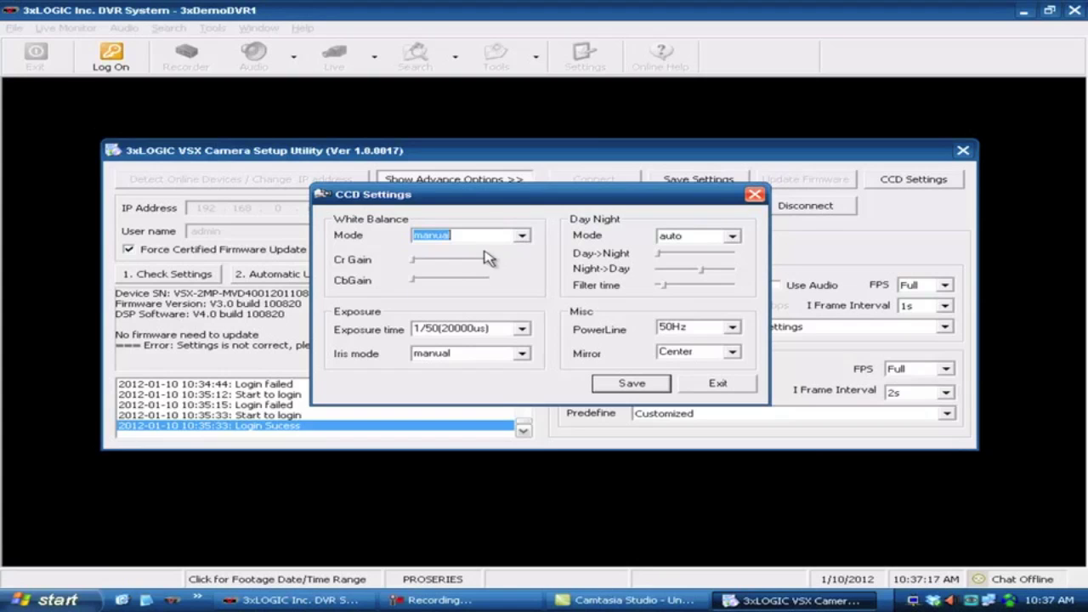
left_click(522, 237)
left_click(506, 261)
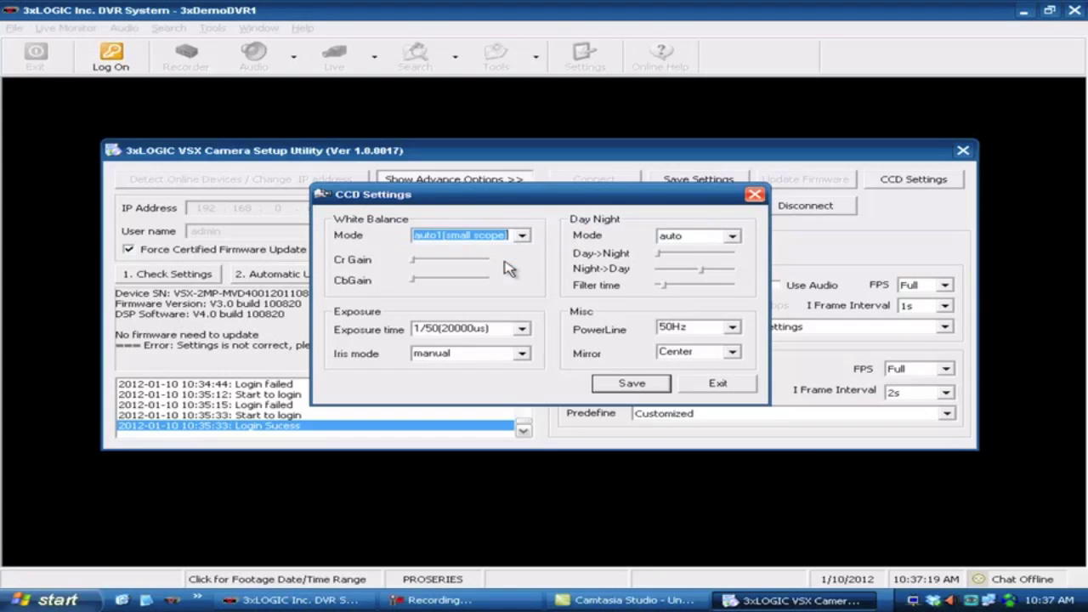
mouse_move(414, 261)
left_mouse_down()
mouse_move(452, 267)
mouse_move(415, 266)
left_mouse_up()
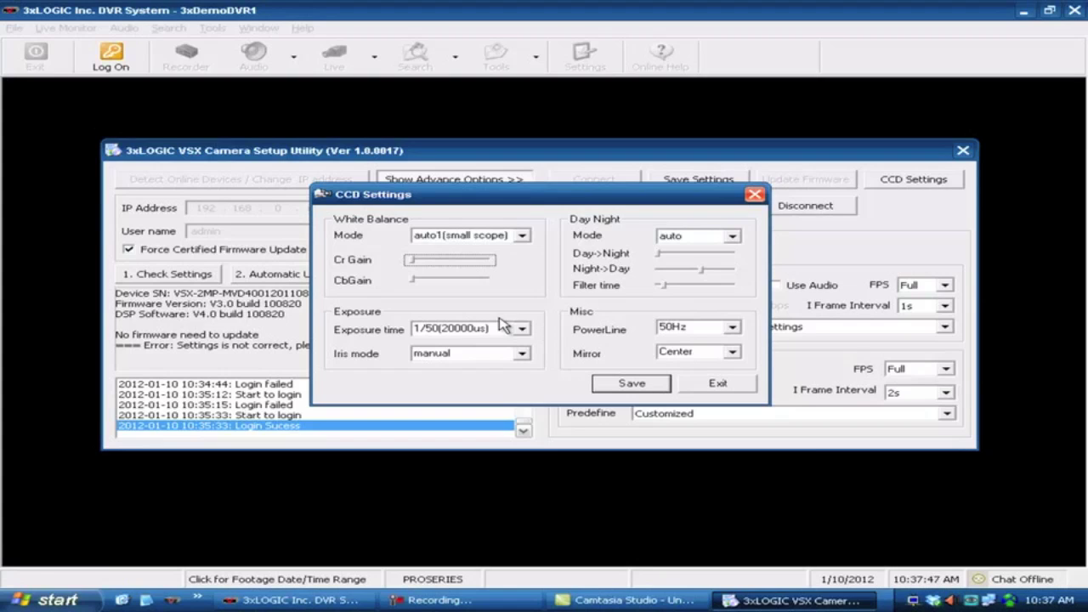
Set the CCD Iris mode to auto
left_click(522, 353)
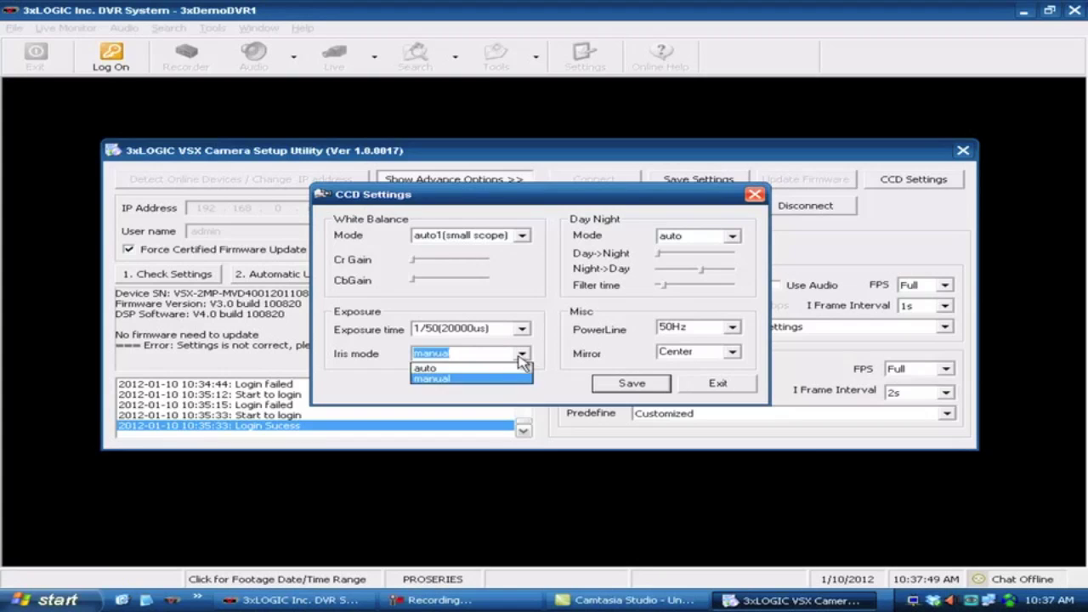
left_click(517, 368)
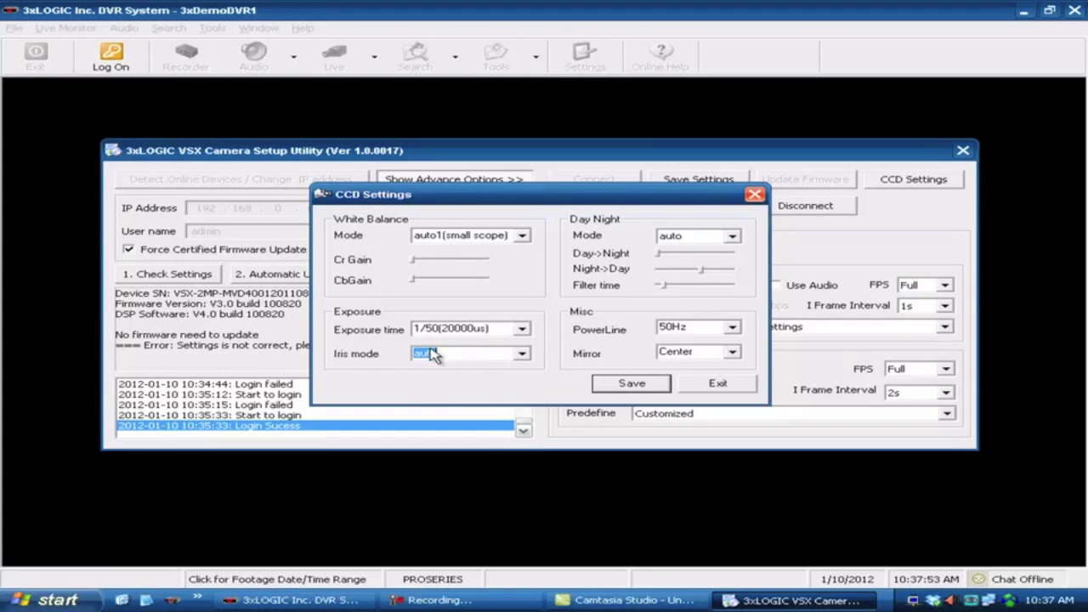
left_click(521, 355)
left_click(504, 379)
left_click(487, 331)
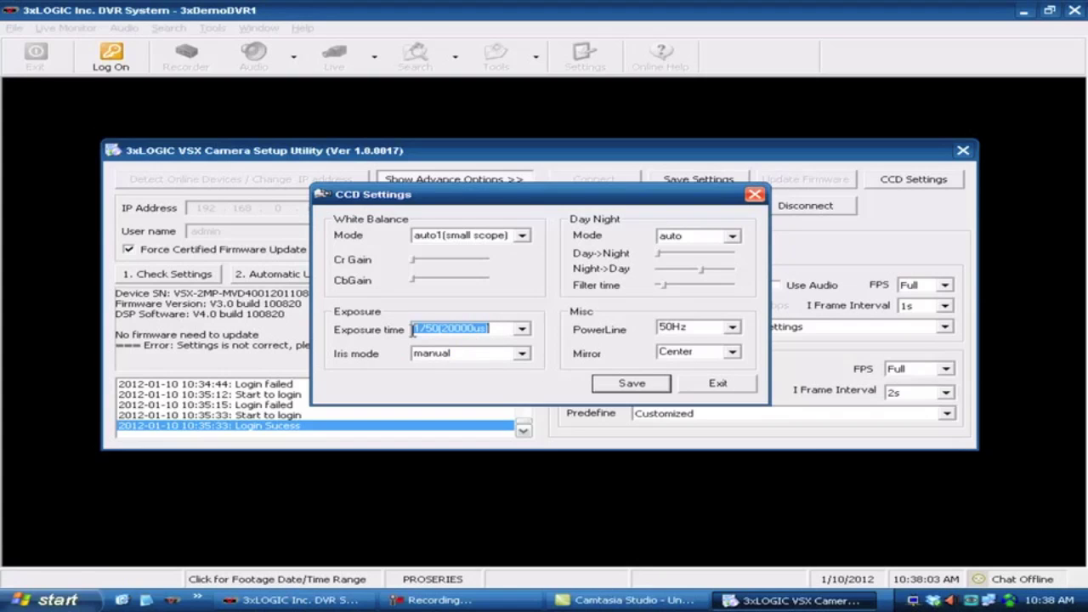
left_click(521, 353)
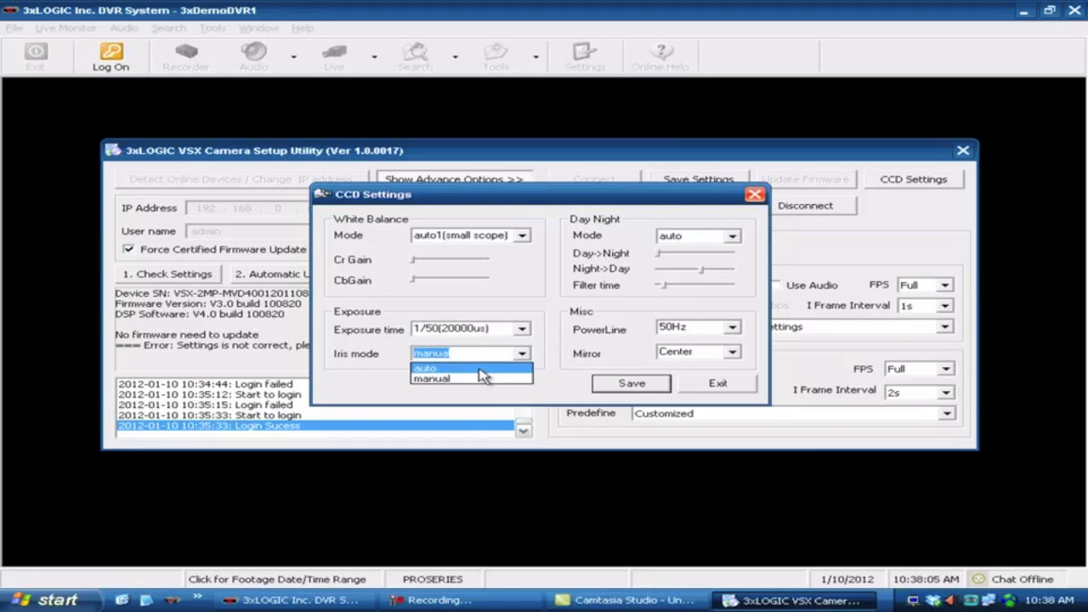
left_click(479, 369)
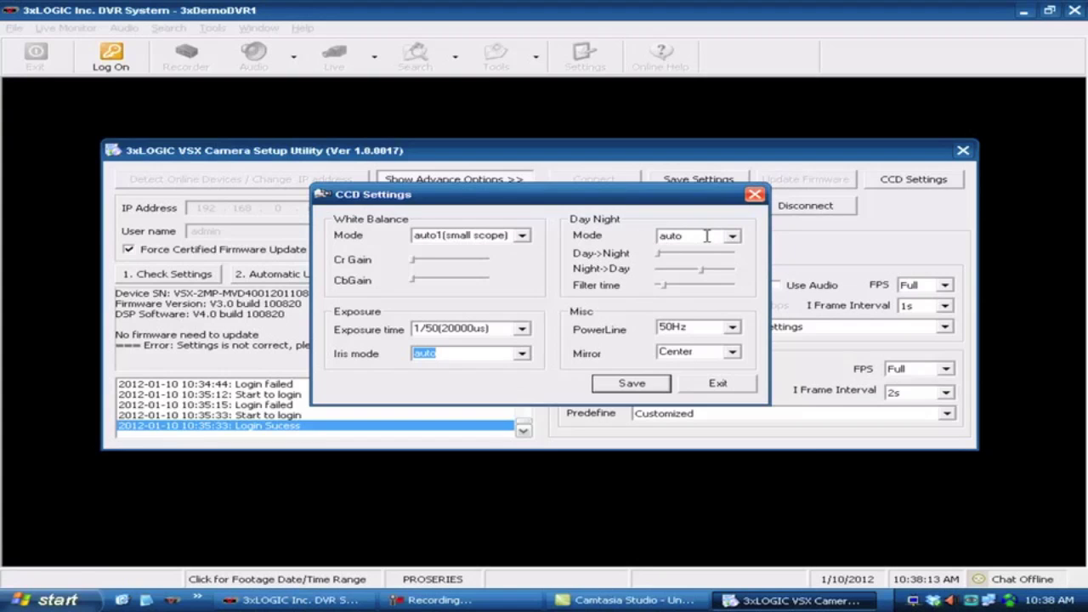
left_click(731, 237)
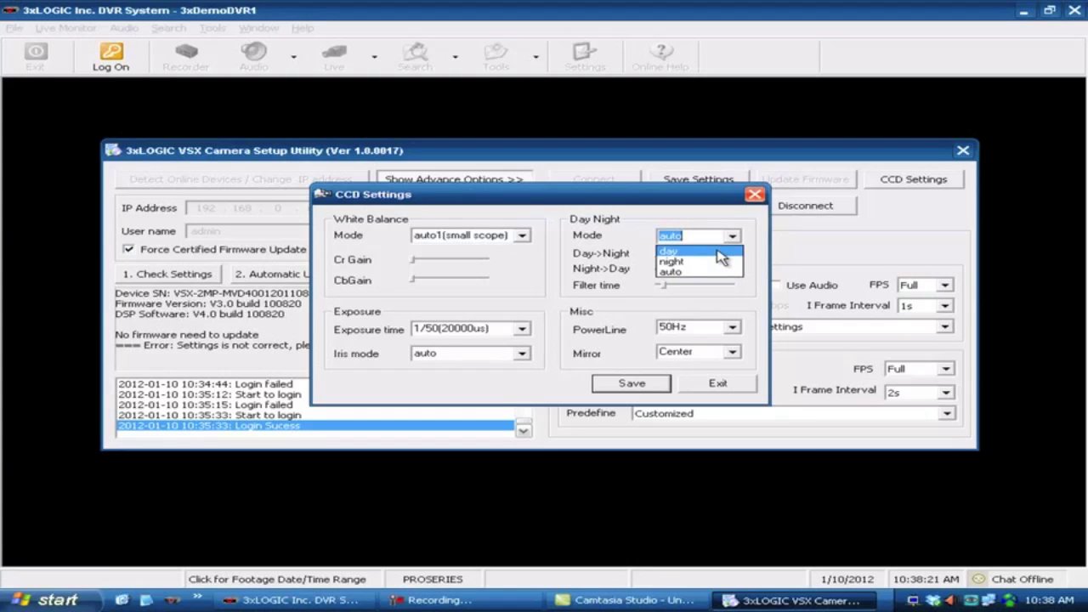
Keep day/night on auto, set PowerLine to 60Hz, and save the CCD settings
left_click(754, 257)
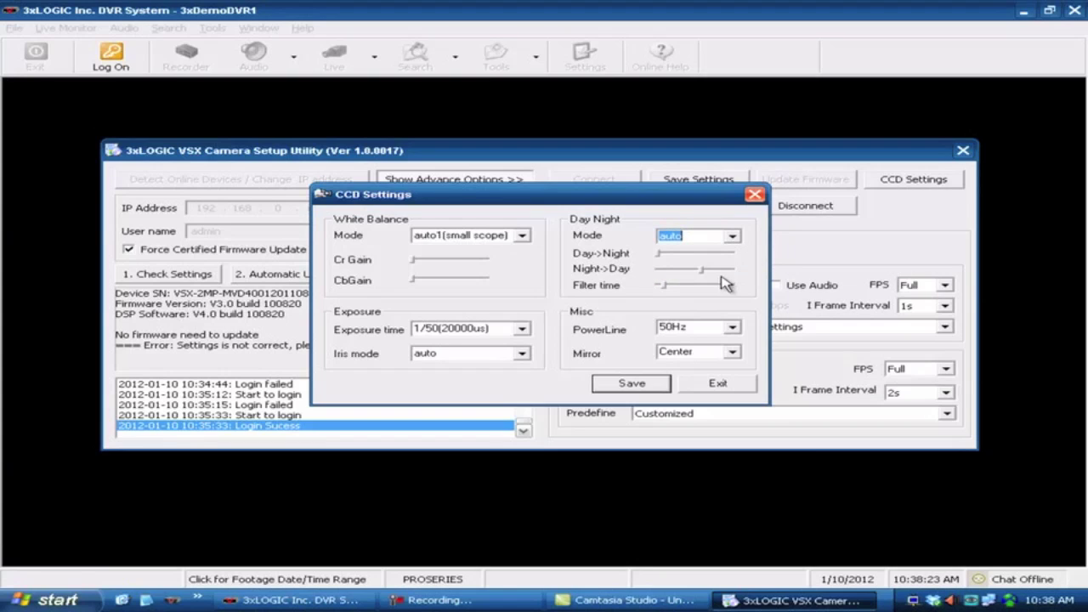
left_click(732, 327)
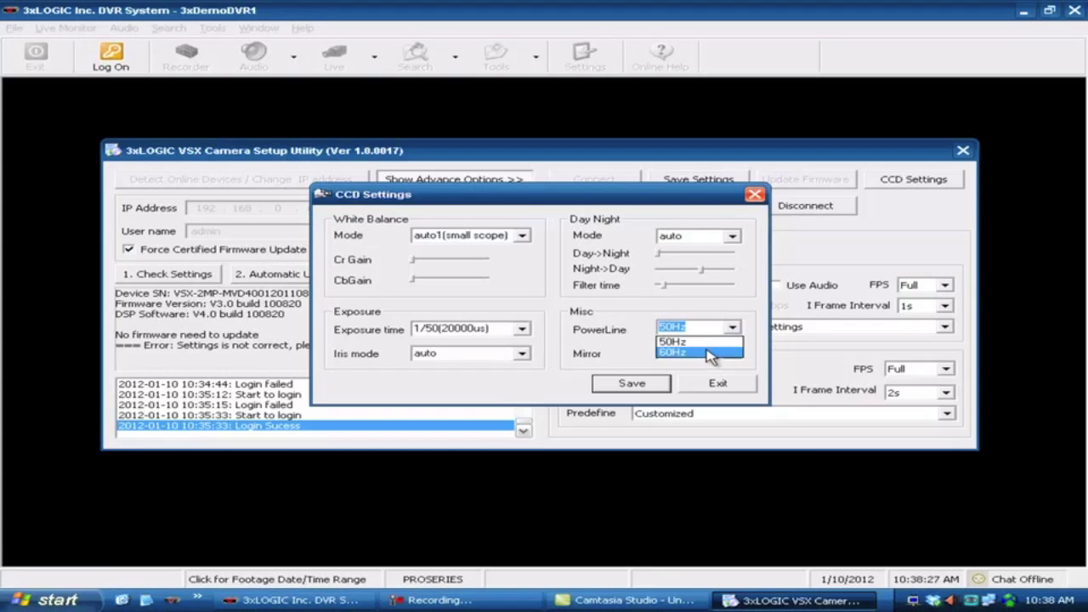
left_click(707, 351)
left_click(631, 386)
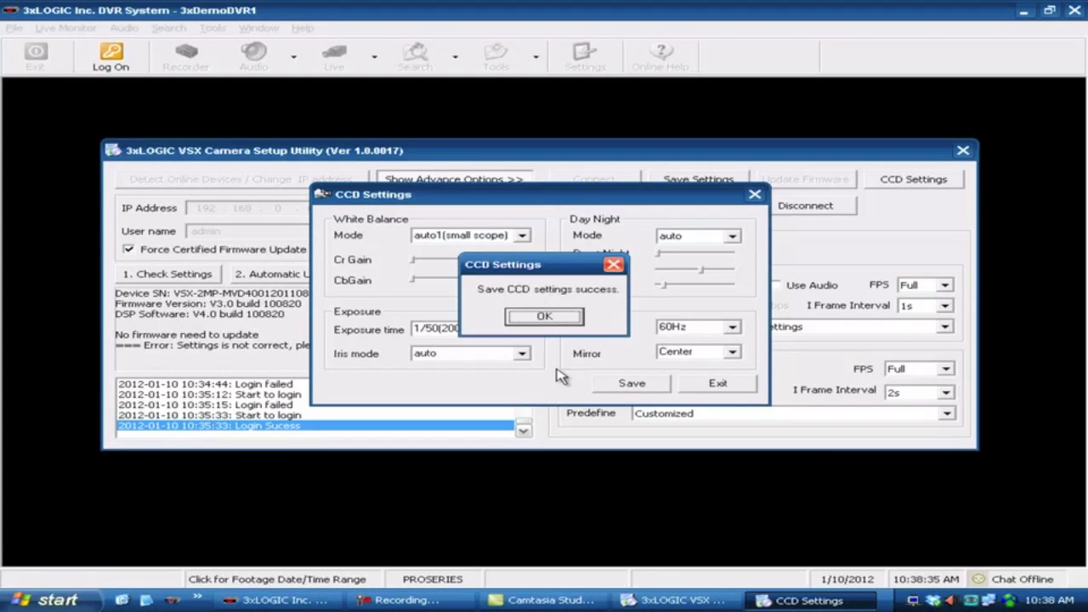
left_click(543, 317)
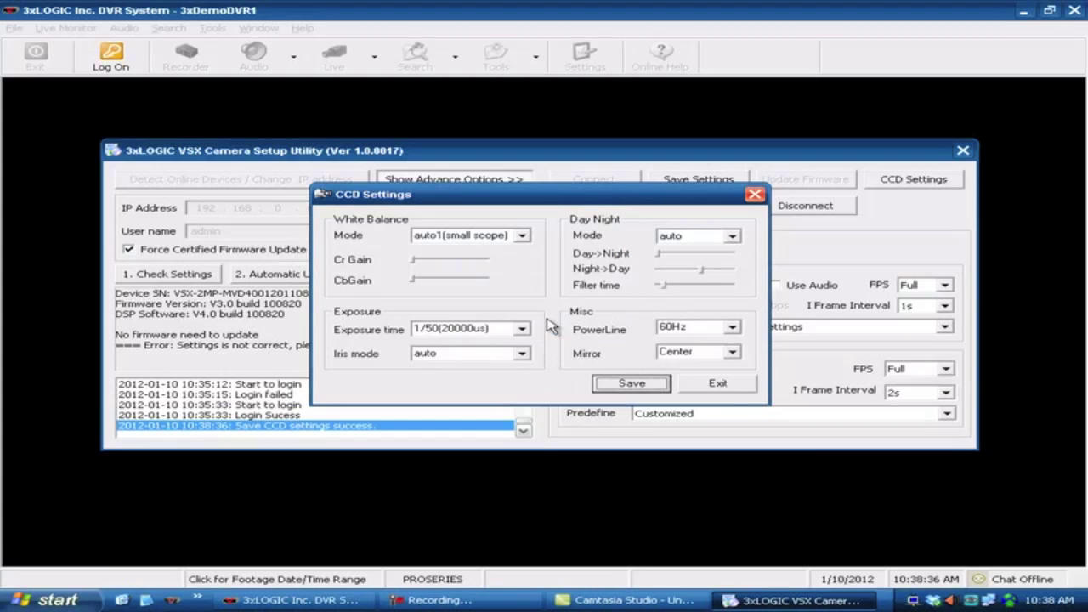
Exit CCD Settings and save channel 1's stream settings to the camera
left_click(718, 385)
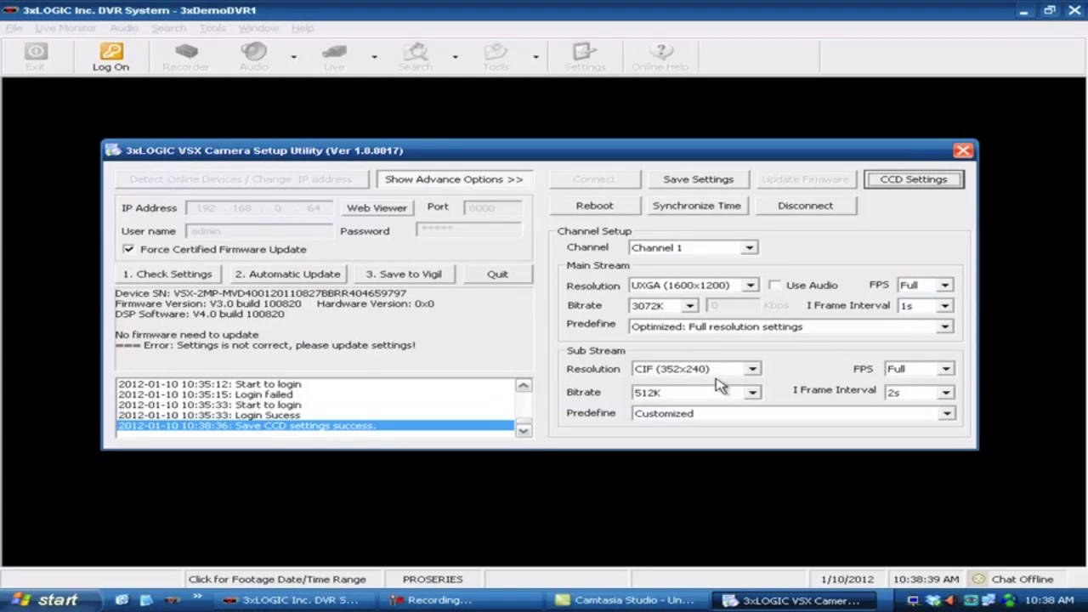
left_click(685, 185)
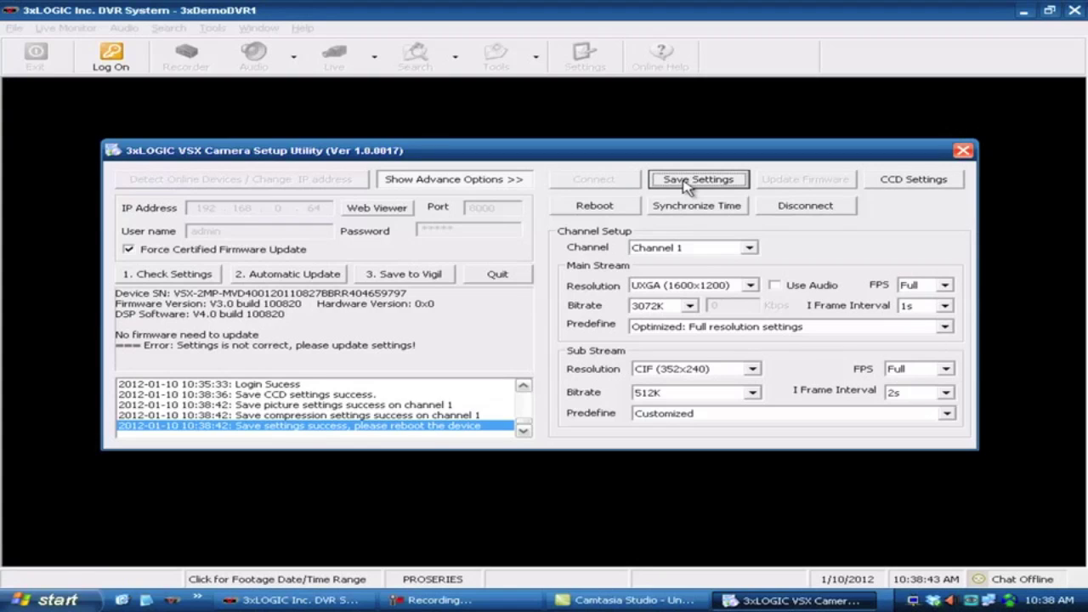